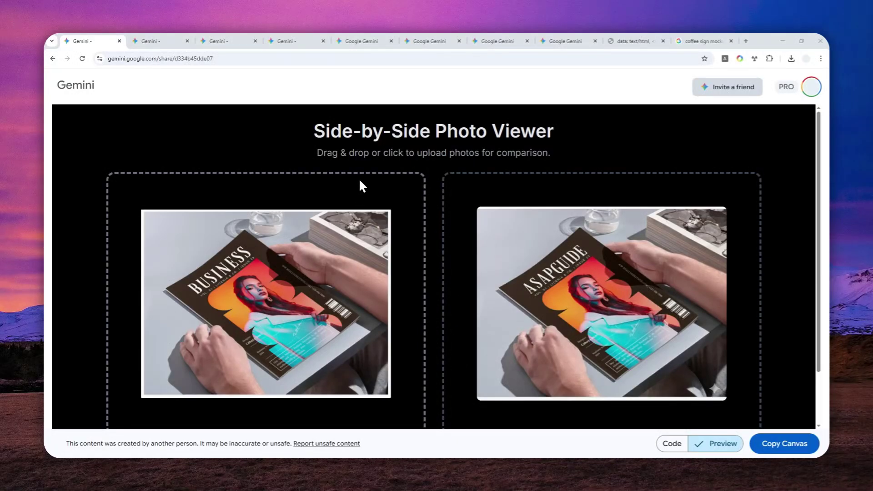
- Review the magazine mockup, iPhone 16 vs 17, and MELLOW GRIND to THE WALKING HEAD sign comparisons
click(147, 42)
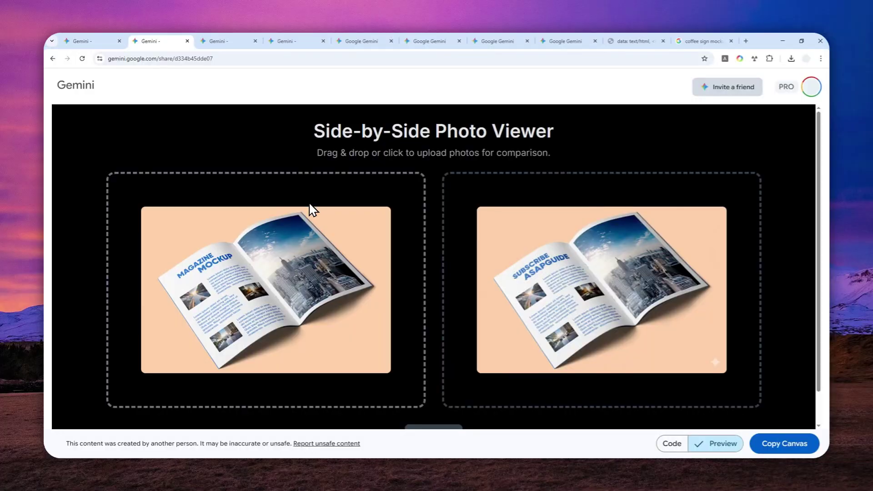
click(220, 41)
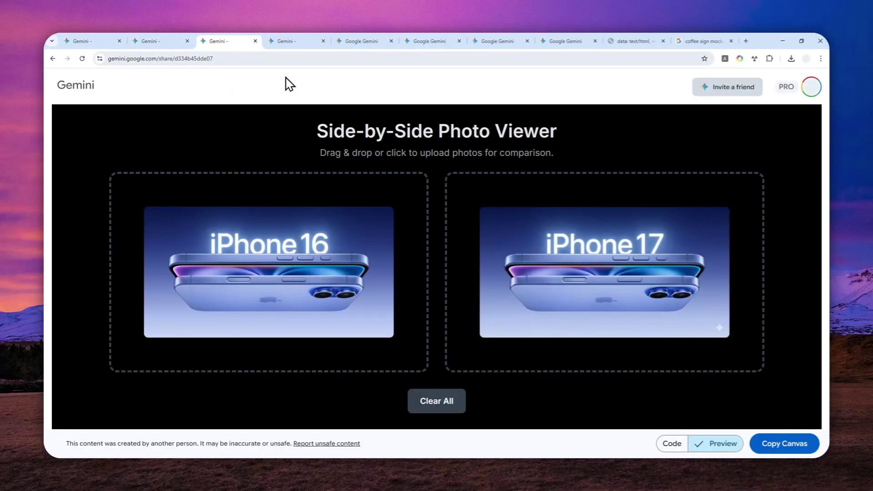
click(294, 40)
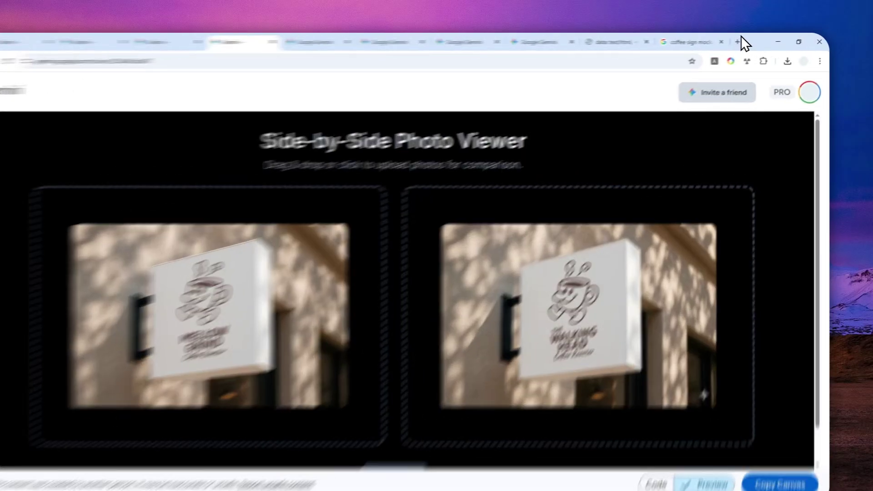
- Load gemini.google.com in a new tab and keep the 2.5 Flash model selected
click(741, 40)
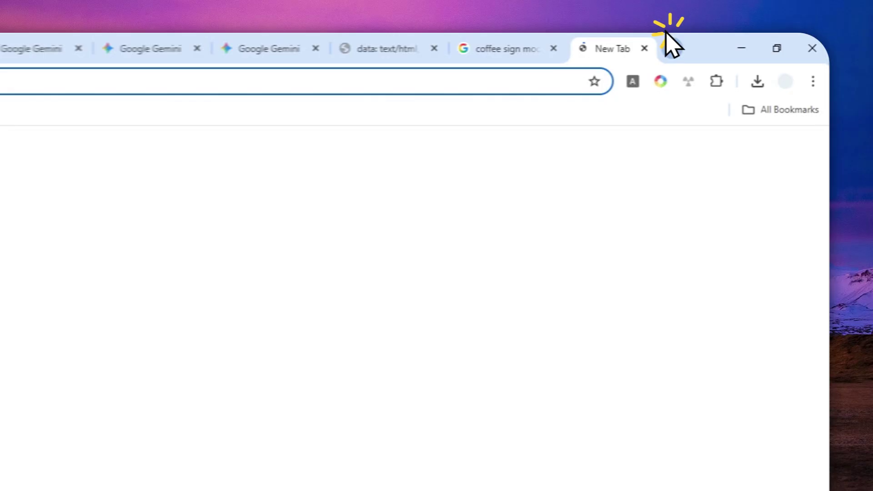
text(gemini.google.com)
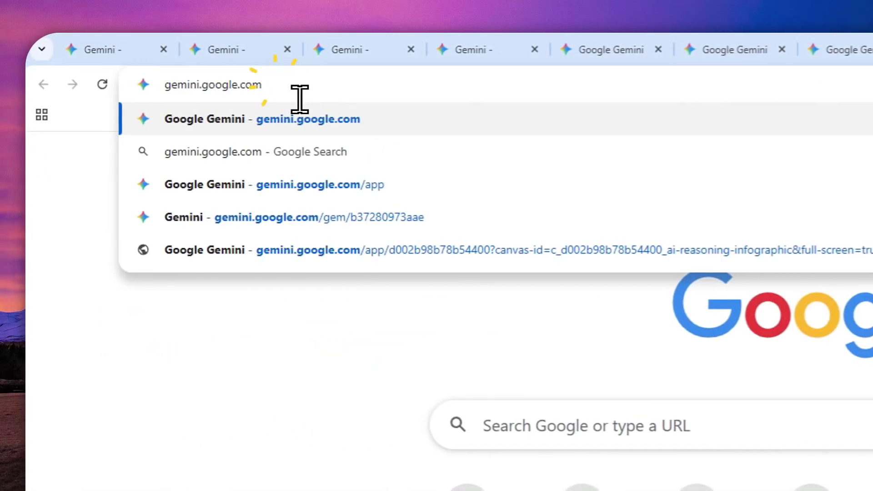
key(Return)
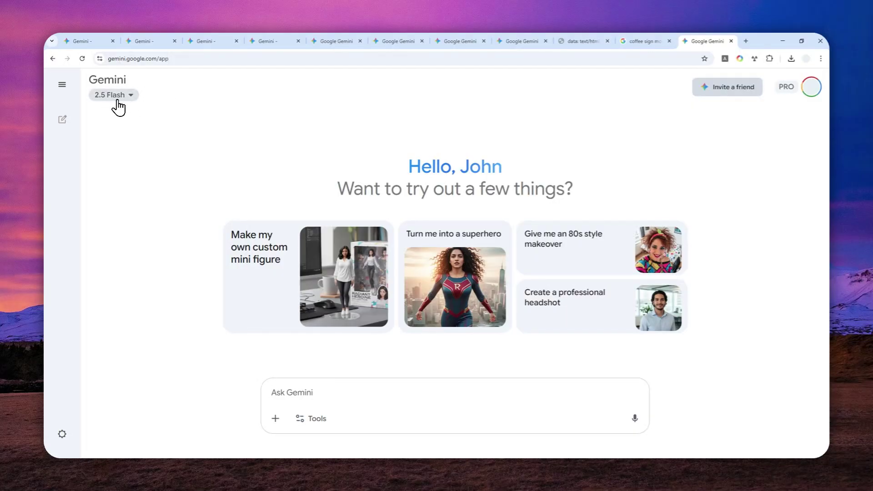
click(114, 95)
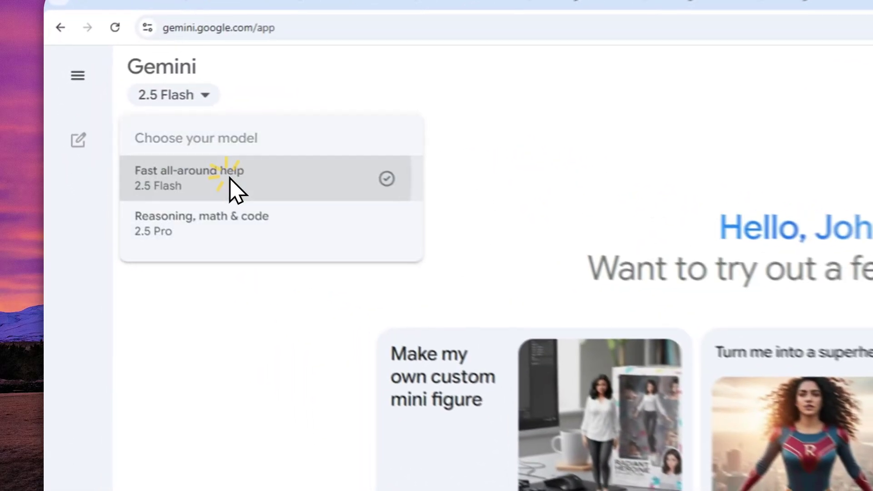
click(137, 140)
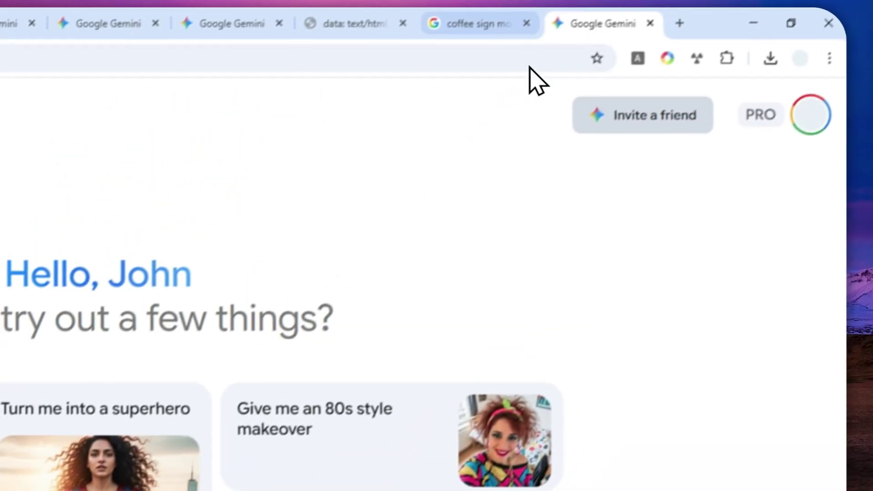
- Copy the GeekCooking storefront mockup from Google Images and paste it into the Gemini prompt box
click(474, 23)
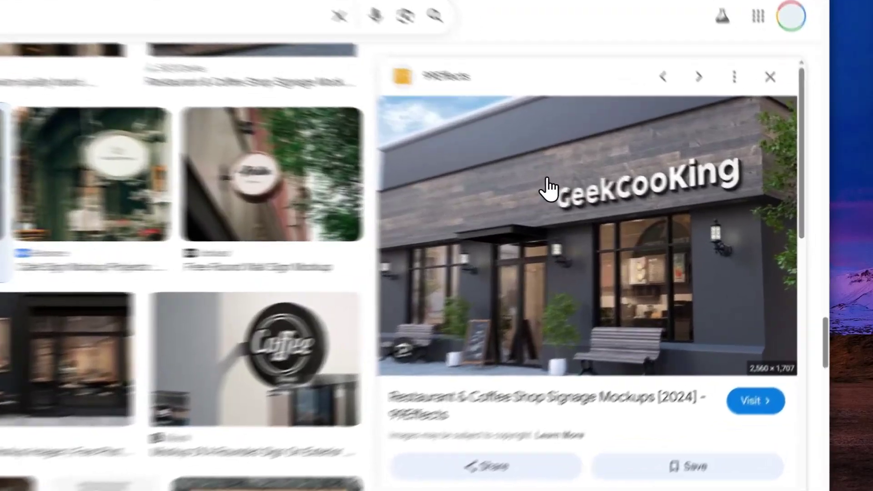
right_click(607, 205)
click(624, 328)
click(601, 7)
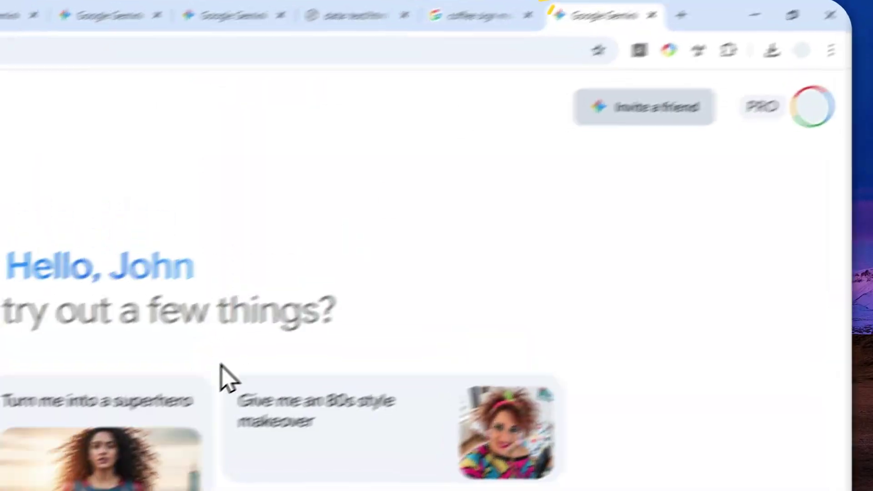
right_click(383, 321)
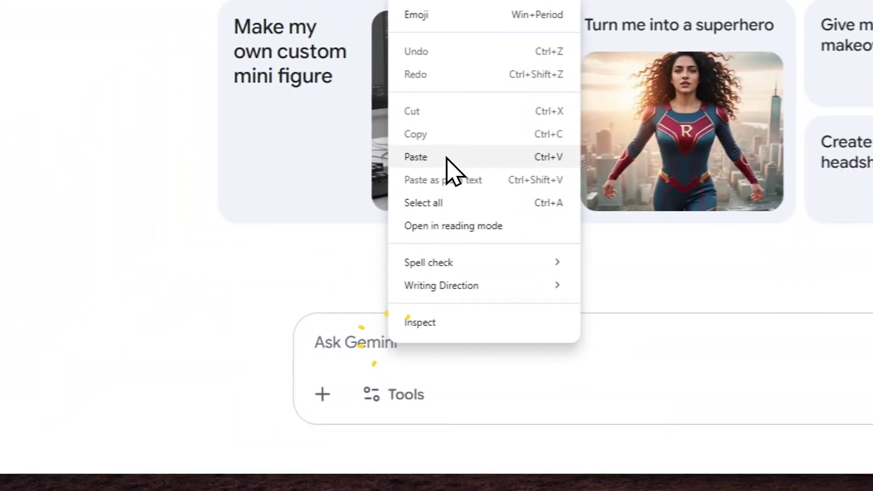
click(416, 157)
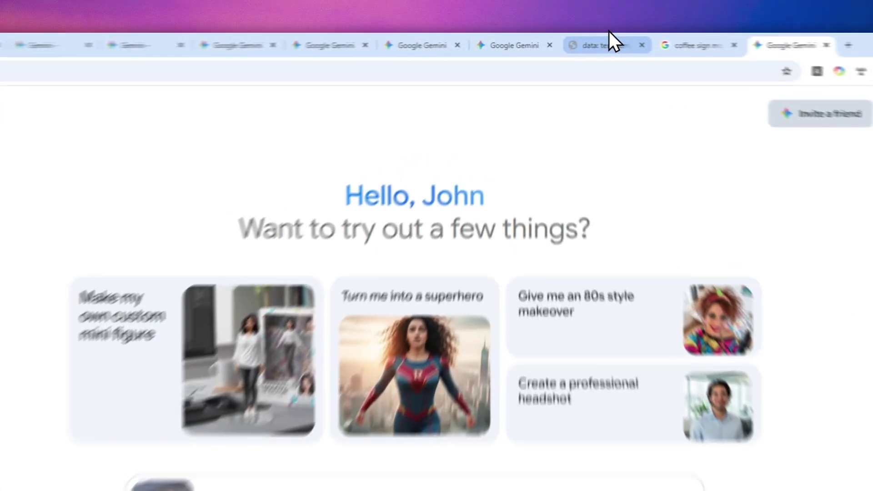
- Copy the "replace original text with final text" template and paste it into the Gemini prompt
click(580, 41)
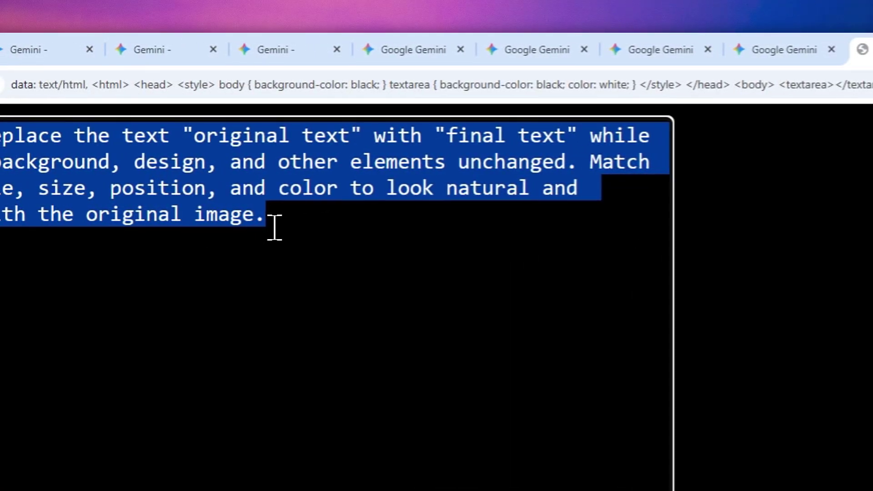
right_click(232, 202)
click(300, 274)
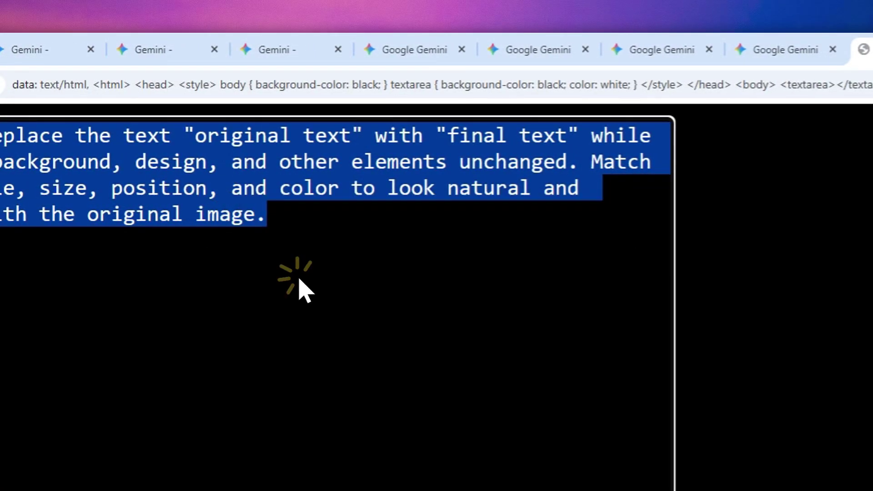
click(785, 50)
right_click(390, 351)
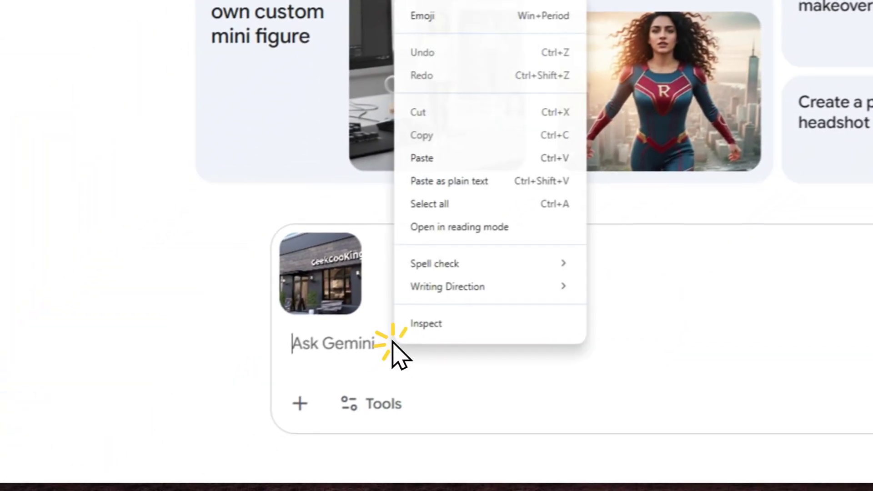
click(444, 152)
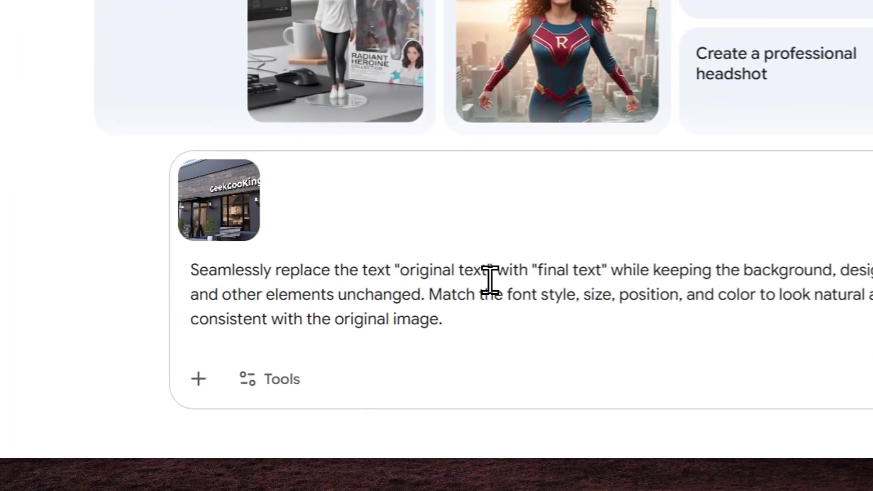
- Replace the template placeholders with "GeekCooking" and "Artificial Cafe"
double_click(390, 364)
drag(464, 314, 421, 370)
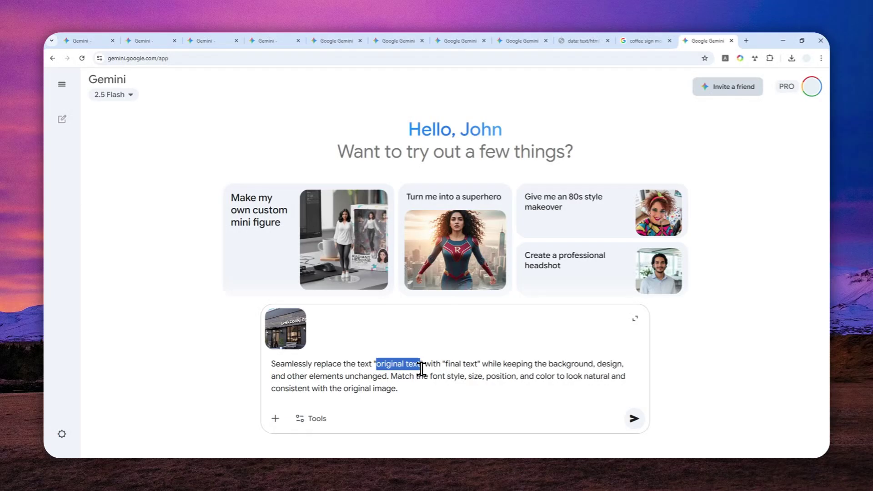
text(GeekCooking)
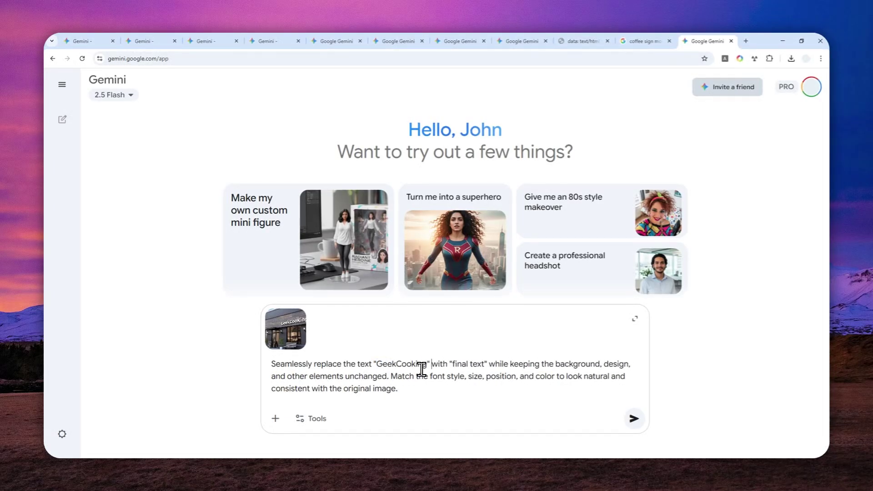
key(ctrl+shift+Right)
key(ctrl+shift+Right)
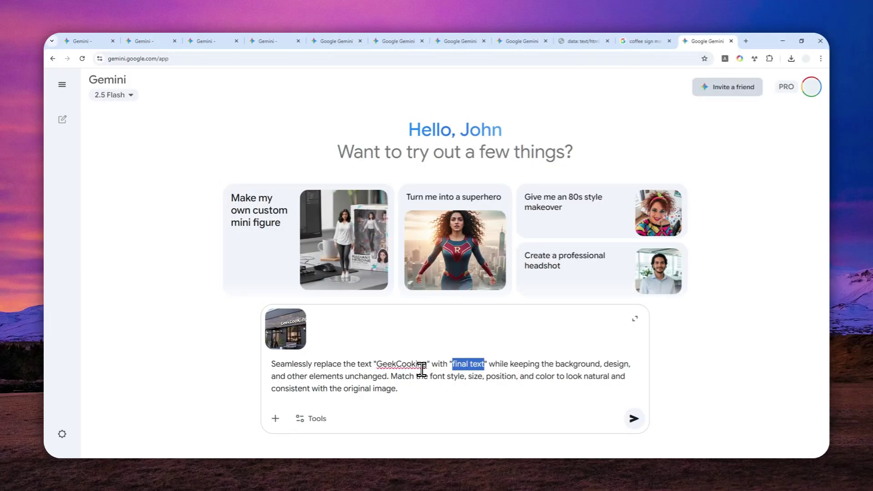
text(Artificial C)
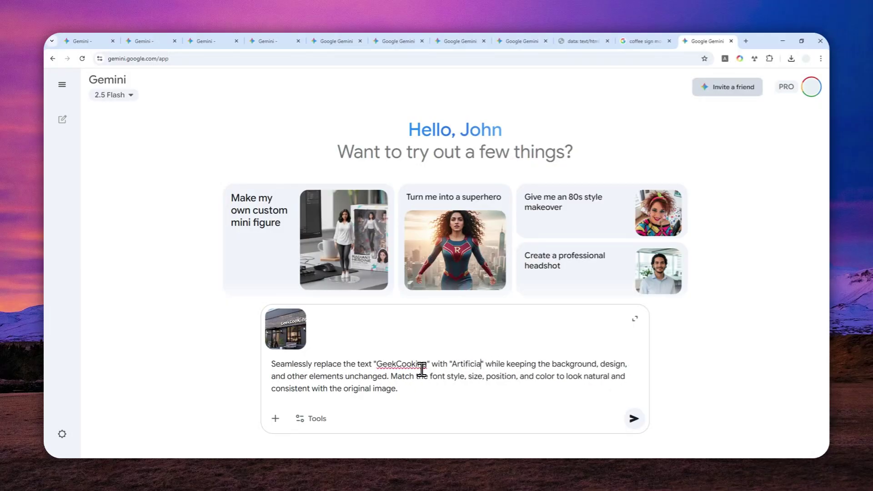
text(afe)
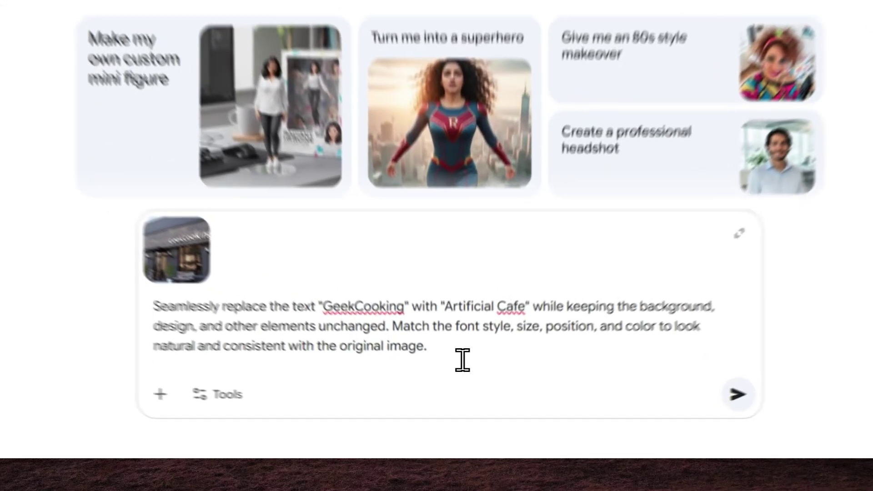
- Add a second paragraph asking for a passerby with a slight motion blur effect, fixing a typo
click(447, 388)
key(shift+Return)
key(shift+Return)
text(P)
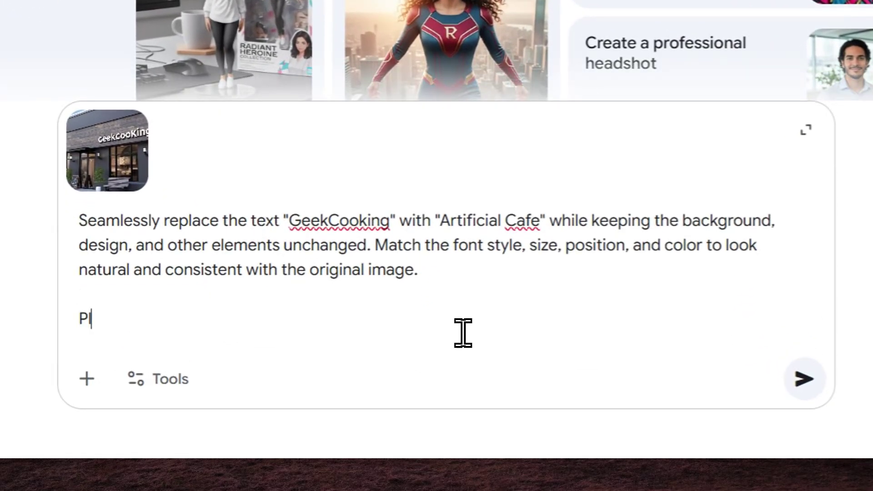
text(ease also add )
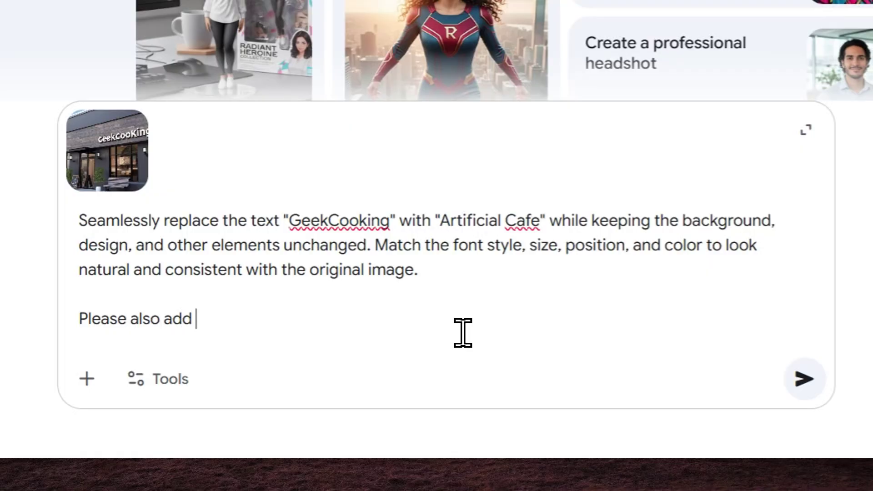
text(someone)
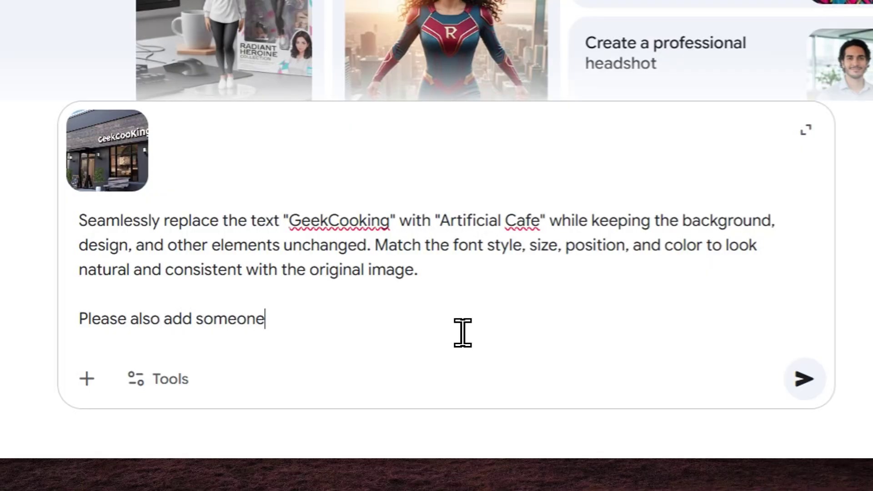
text( passing by )
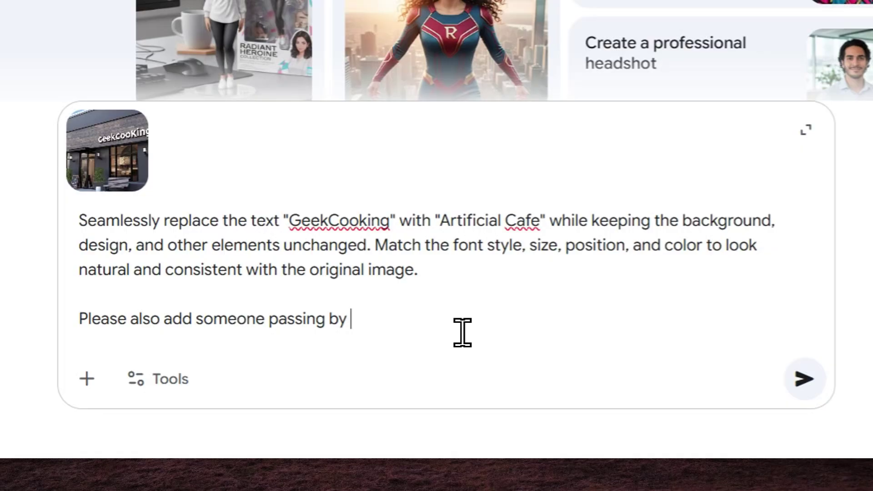
text(the building )
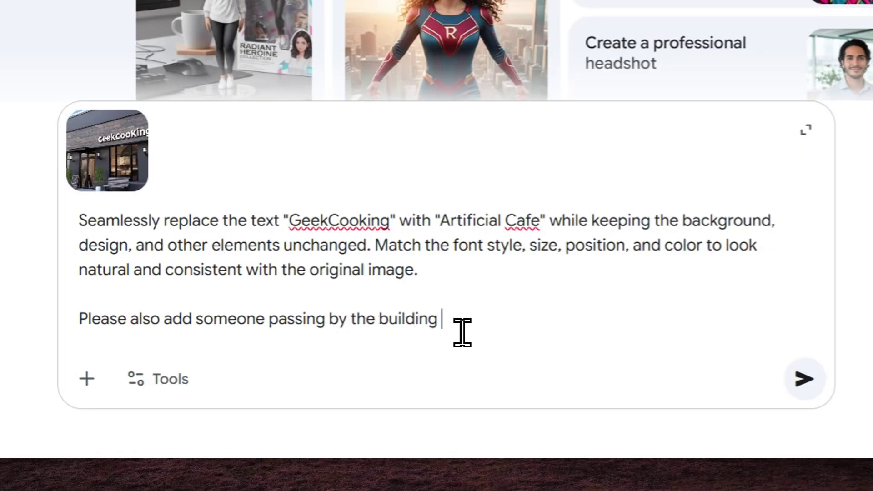
text(with a lsight)
key(ctrl+shift+Left)
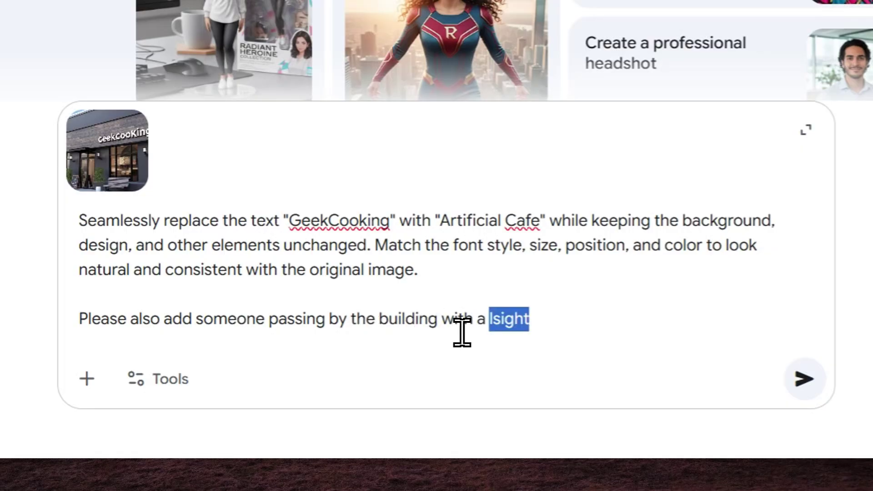
text(slight motion b)
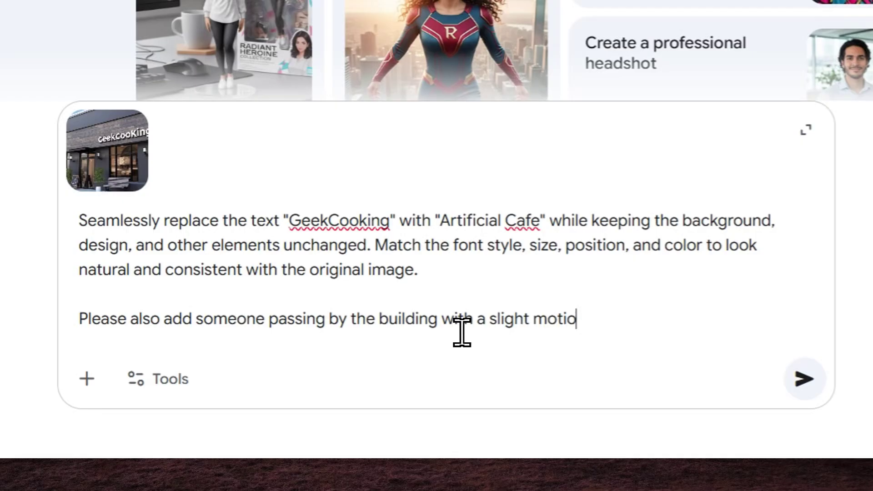
text(lur effec)
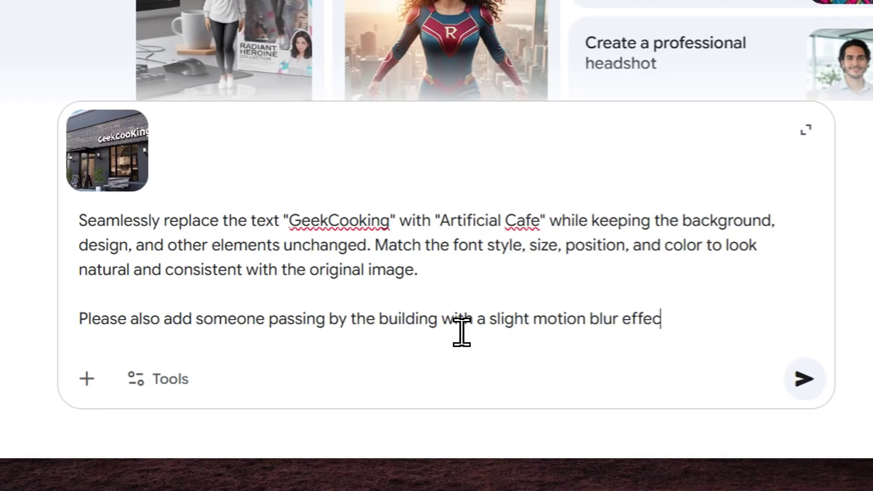
text(t.)
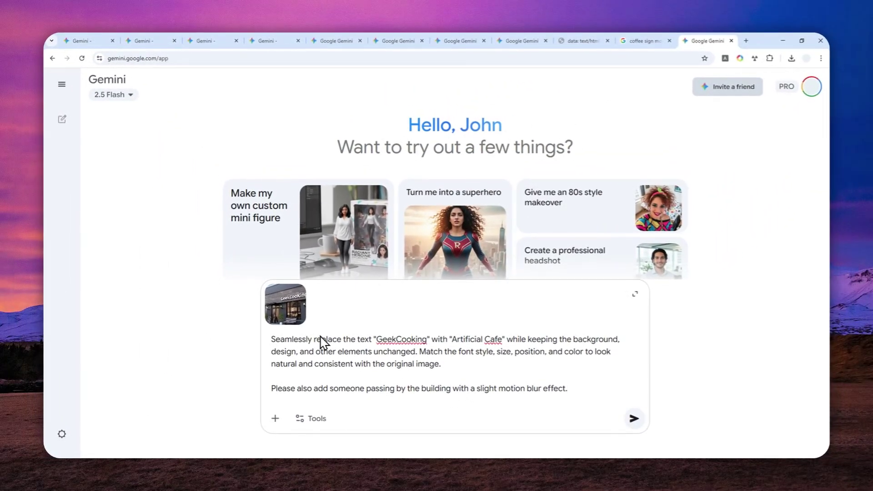
mouse_move(107, 150)
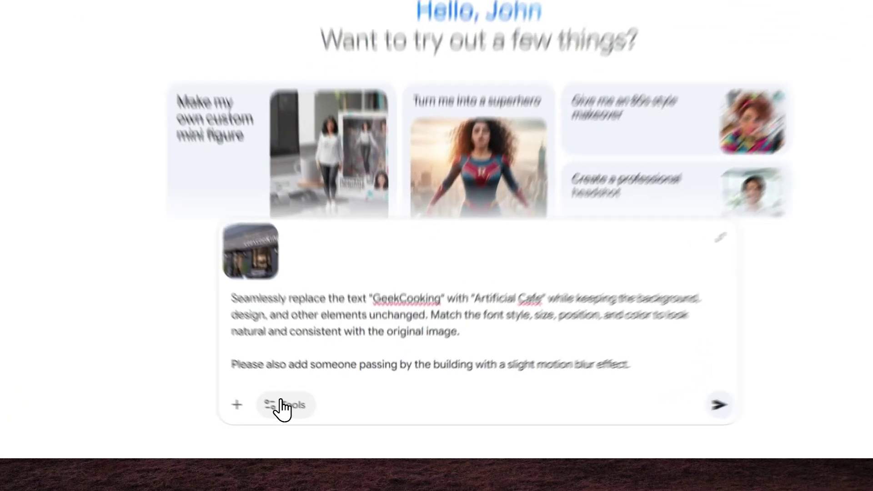
- Enable the Create images tool and send the cafe photo edit request
click(310, 418)
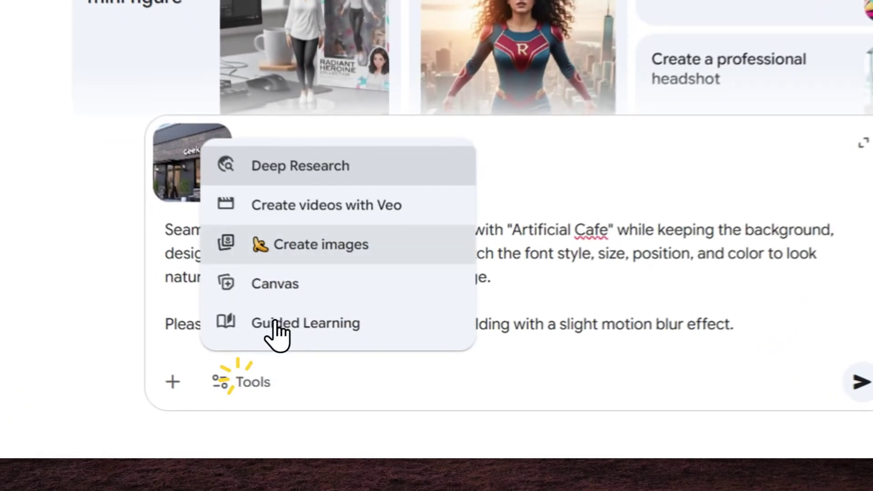
click(334, 245)
click(587, 379)
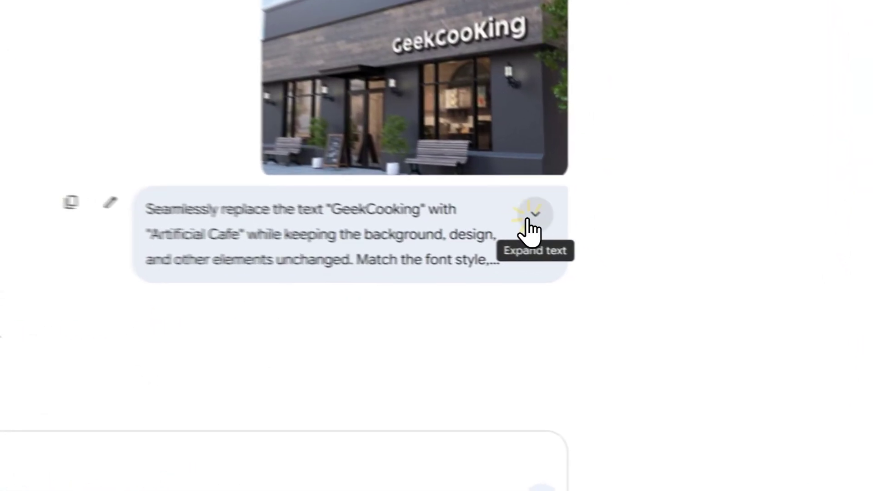
- Expand the sent prompt to show its full text while the Artificial Cafe image generates
click(631, 255)
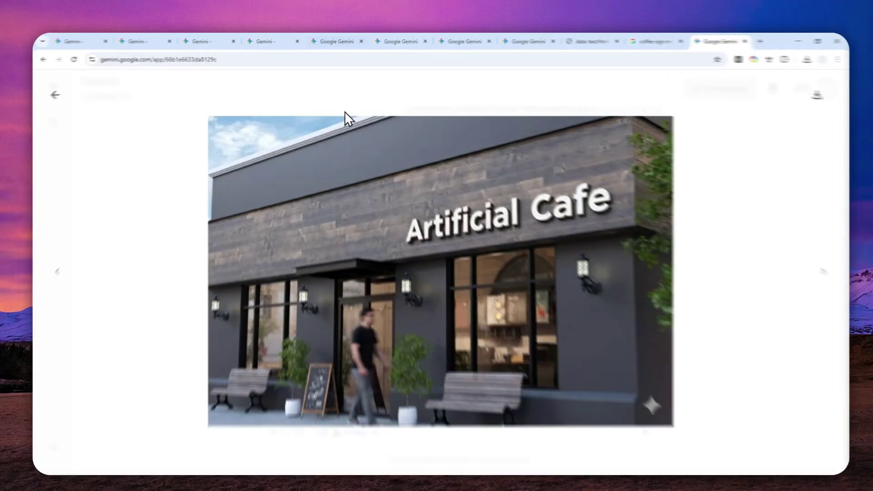
- View the OUTLINE original and VIBRATE result full size, then the refused Collier's magazine chat and the NATURE chat
click(365, 41)
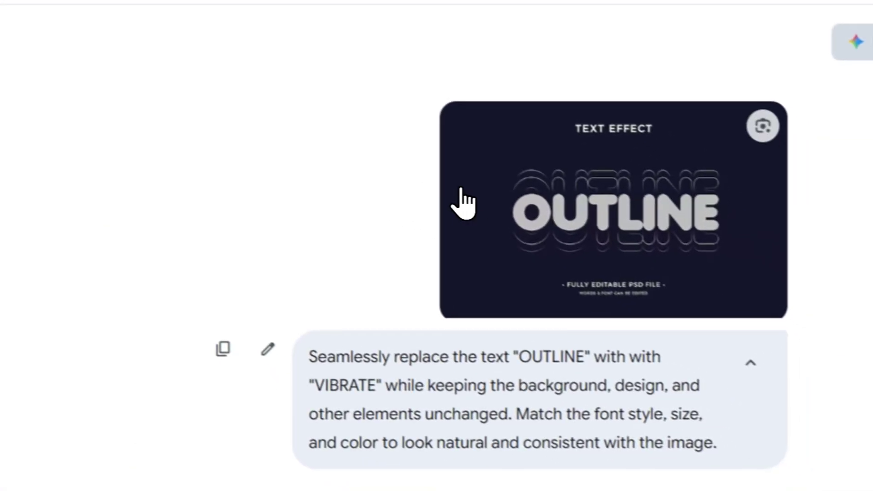
click(467, 202)
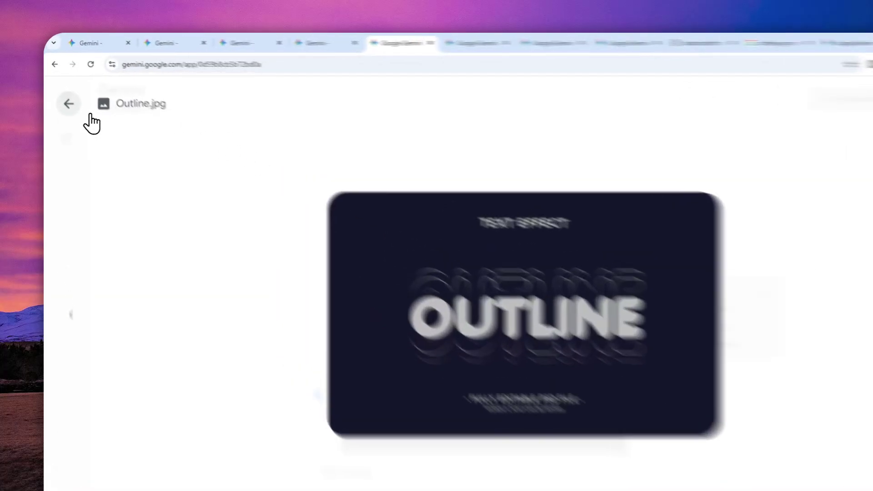
click(64, 91)
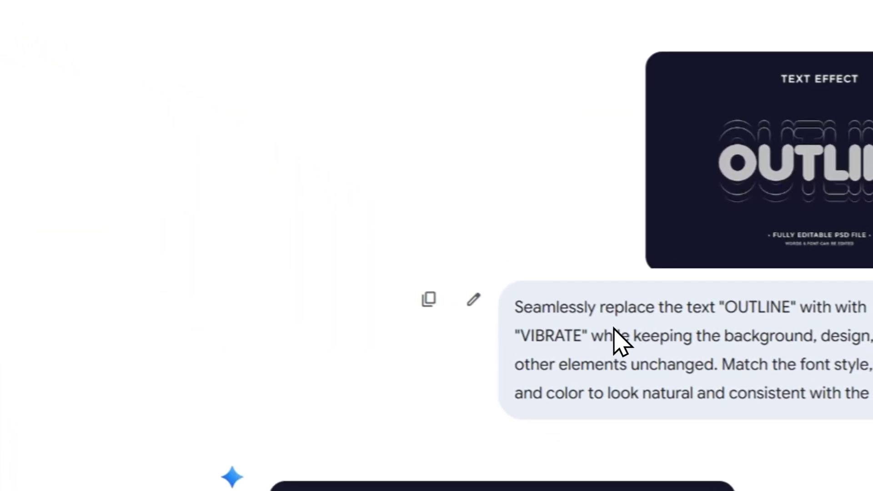
scroll(616, 338, down, 4)
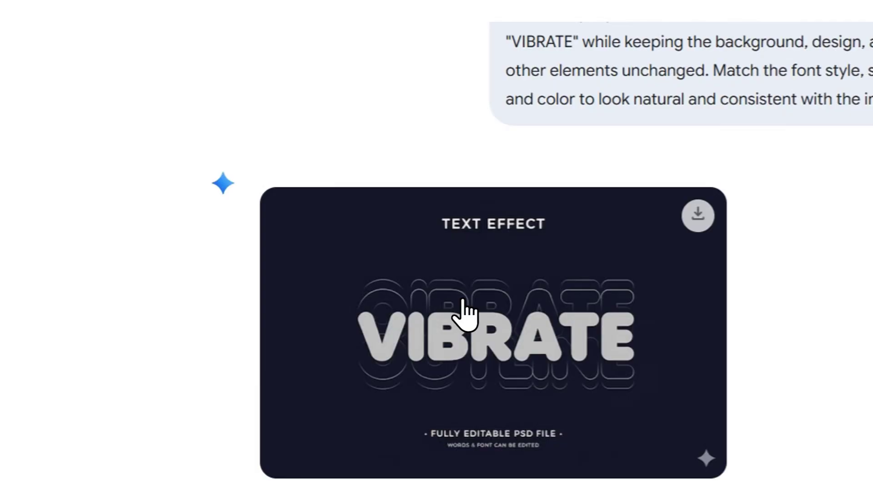
click(466, 314)
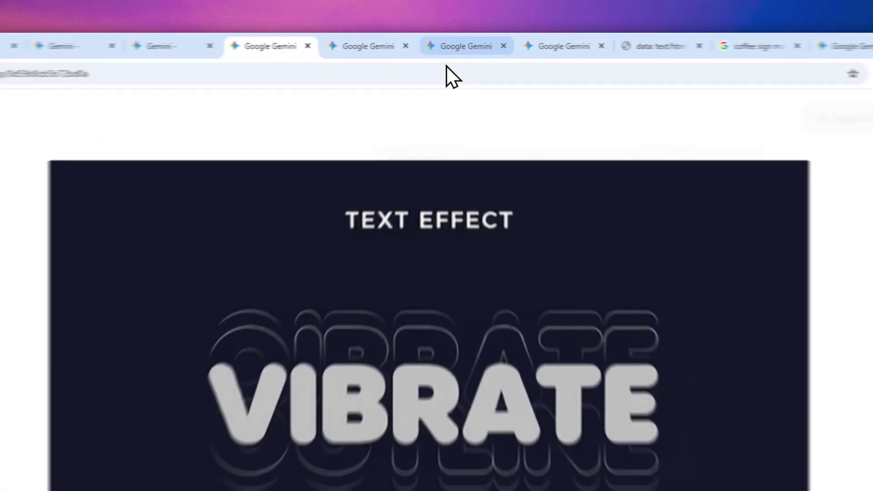
click(460, 42)
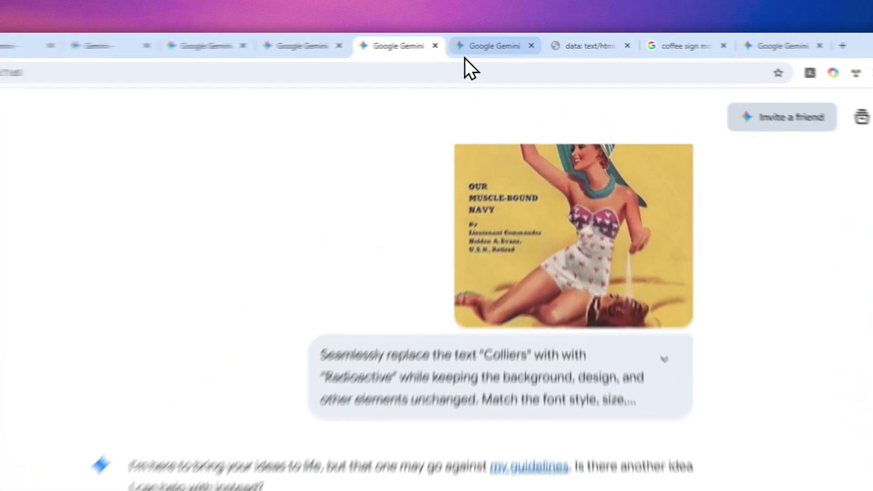
click(522, 41)
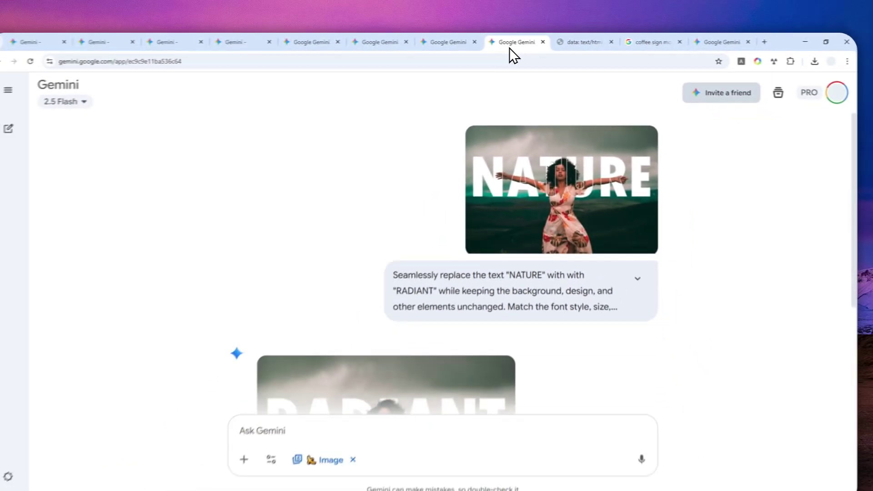
scroll(477, 177, down, 3)
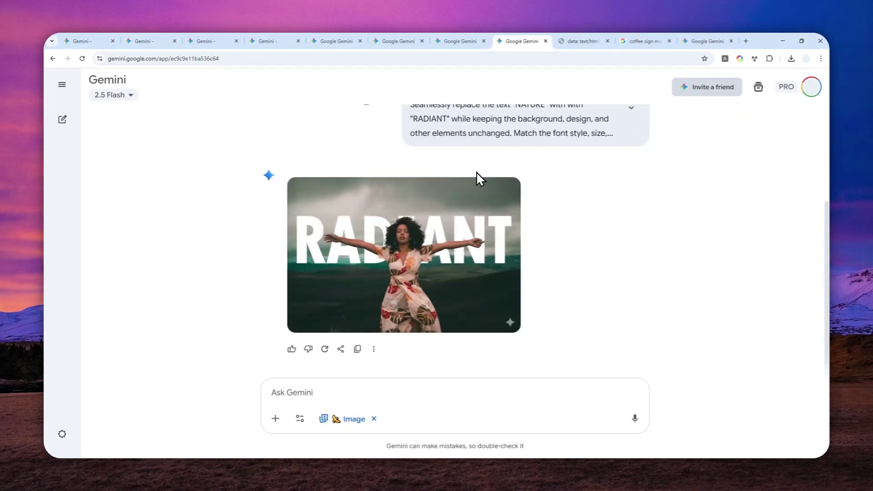
scroll(477, 205, up, 3)
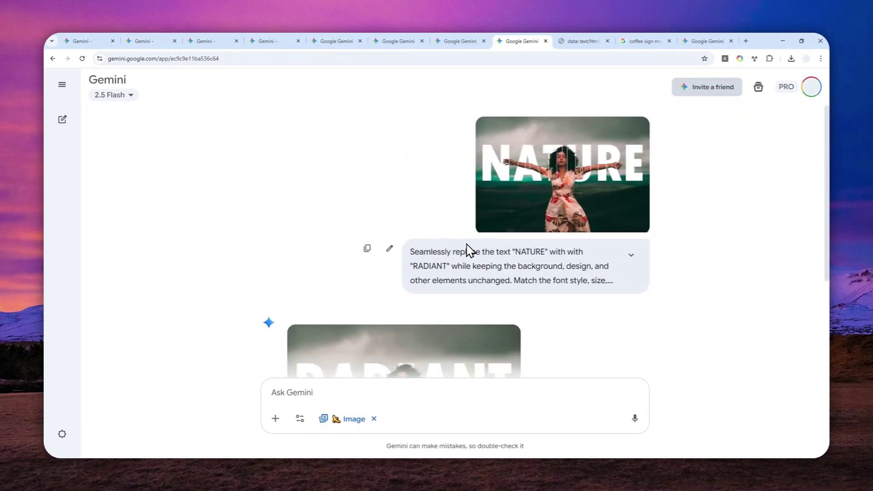
click(550, 202)
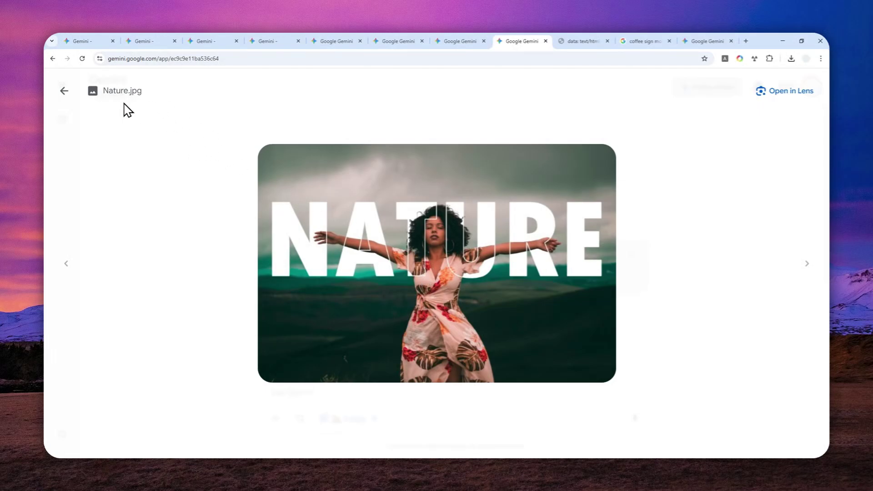
click(64, 91)
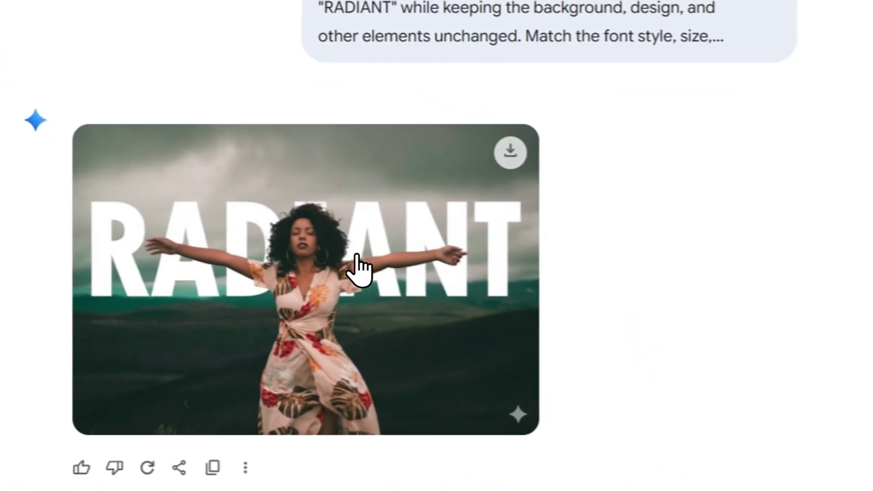
click(359, 239)
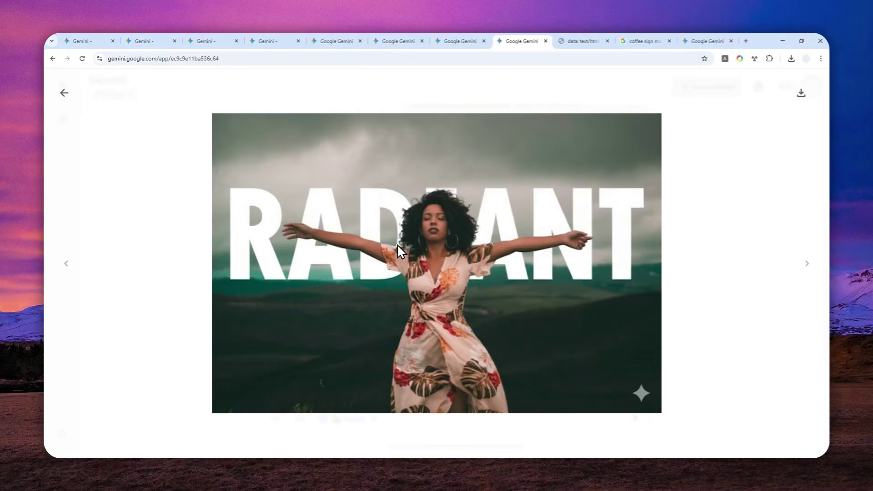
click(65, 93)
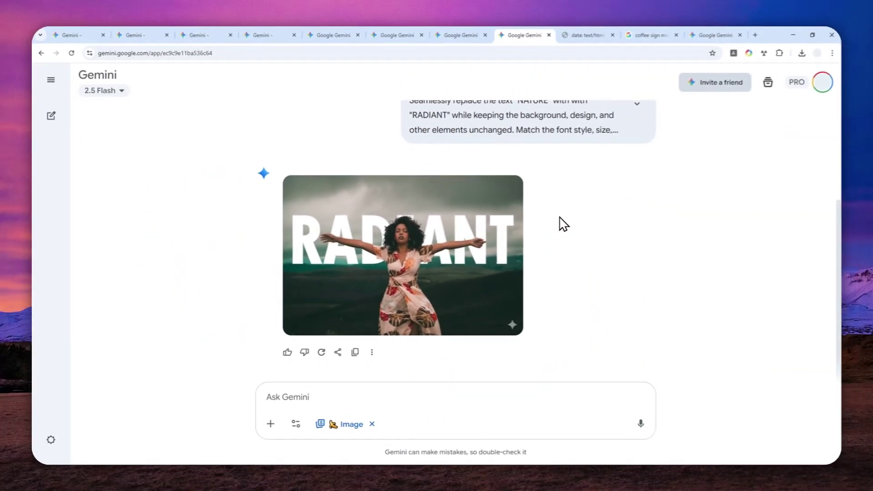
scroll(559, 223, up, 3)
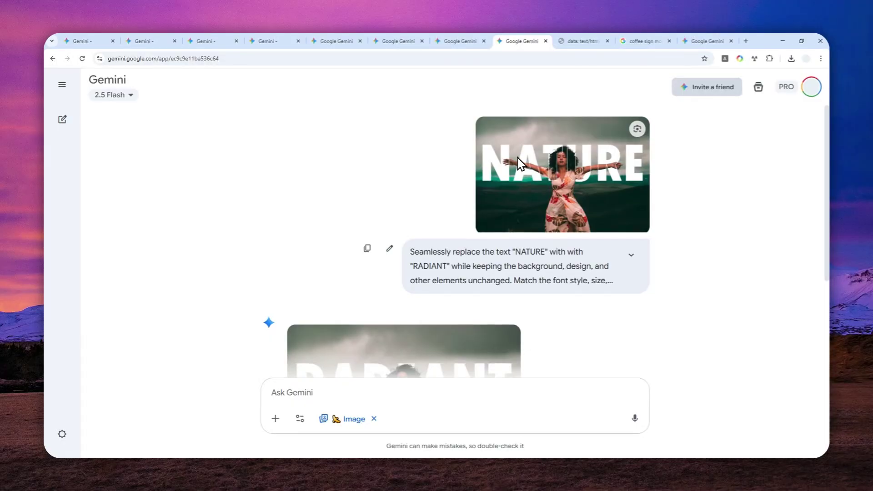
- Revisit the Artificial Cafe result, then show the BUSINESS vs ASAPGUIDE magazine cover comparison
click(703, 41)
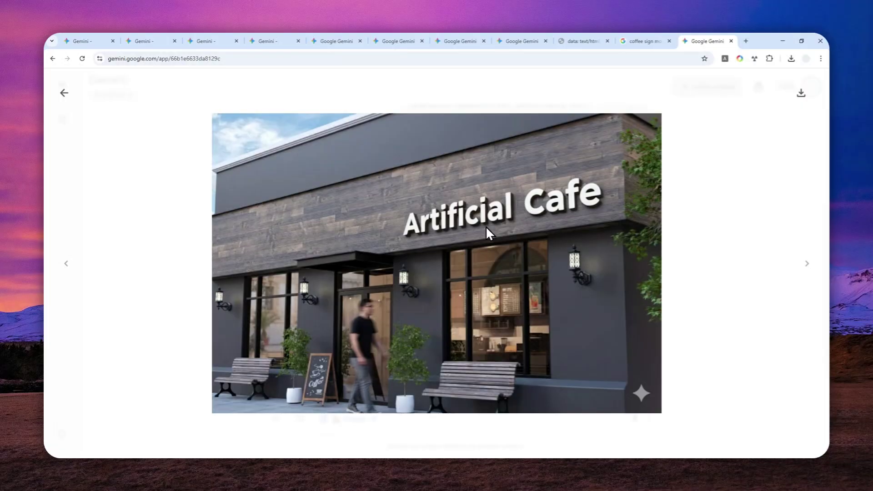
click(89, 41)
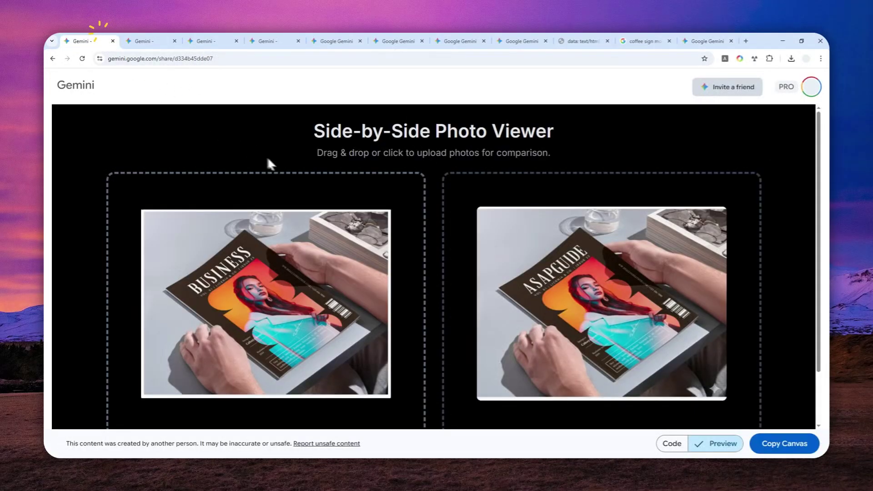